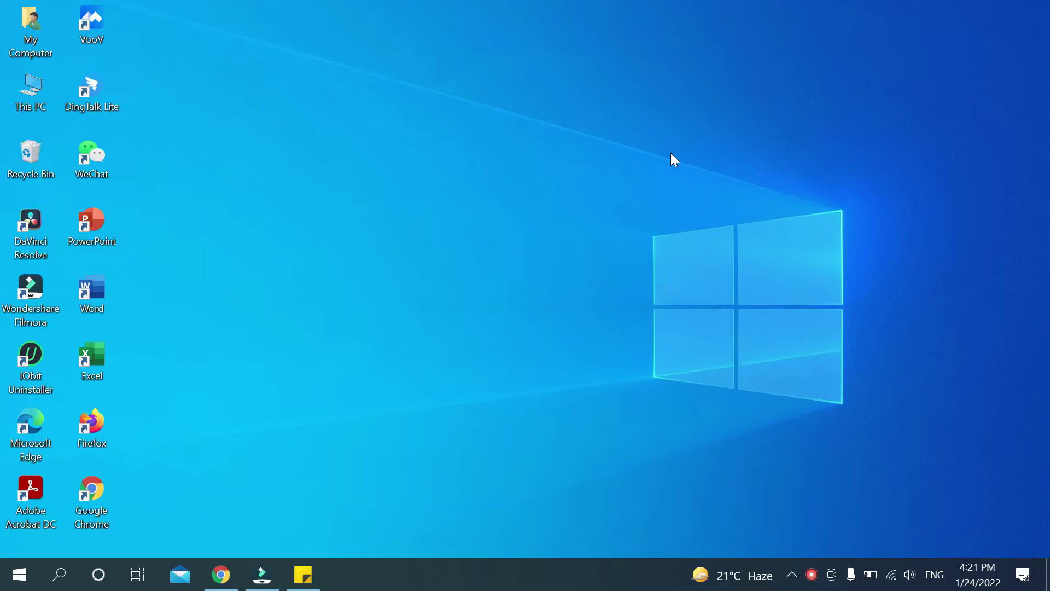
Search Windows for "default app" and open the Default apps settings page
left_click(62, 579)
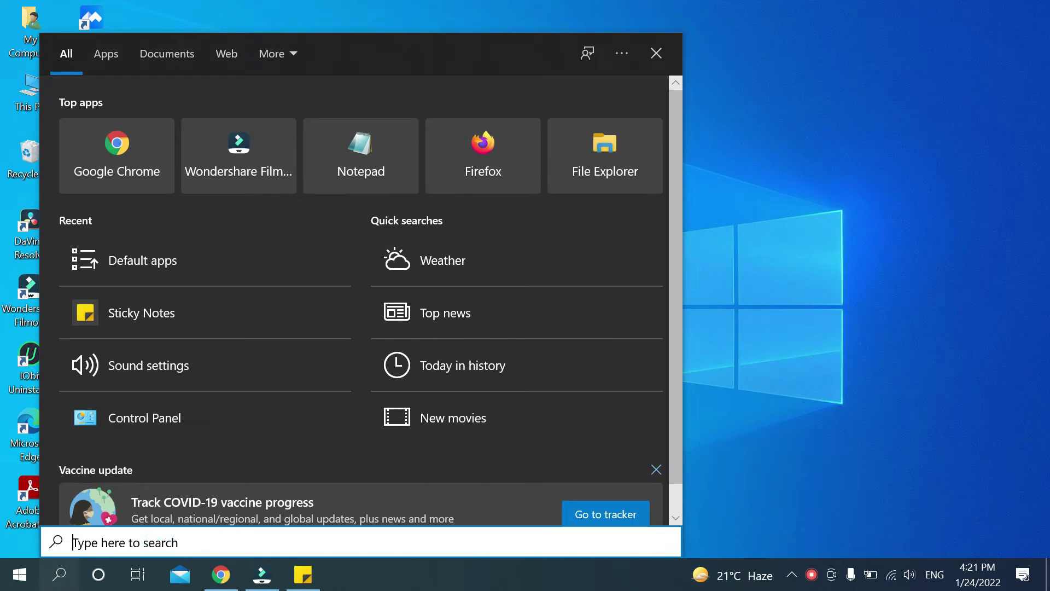
type("def")
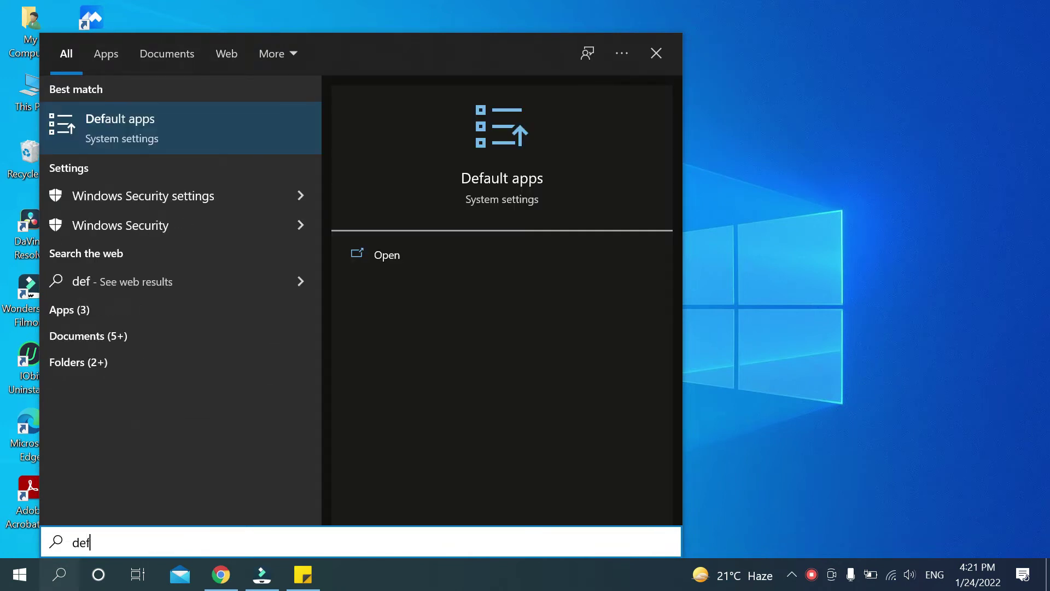
type("ault ")
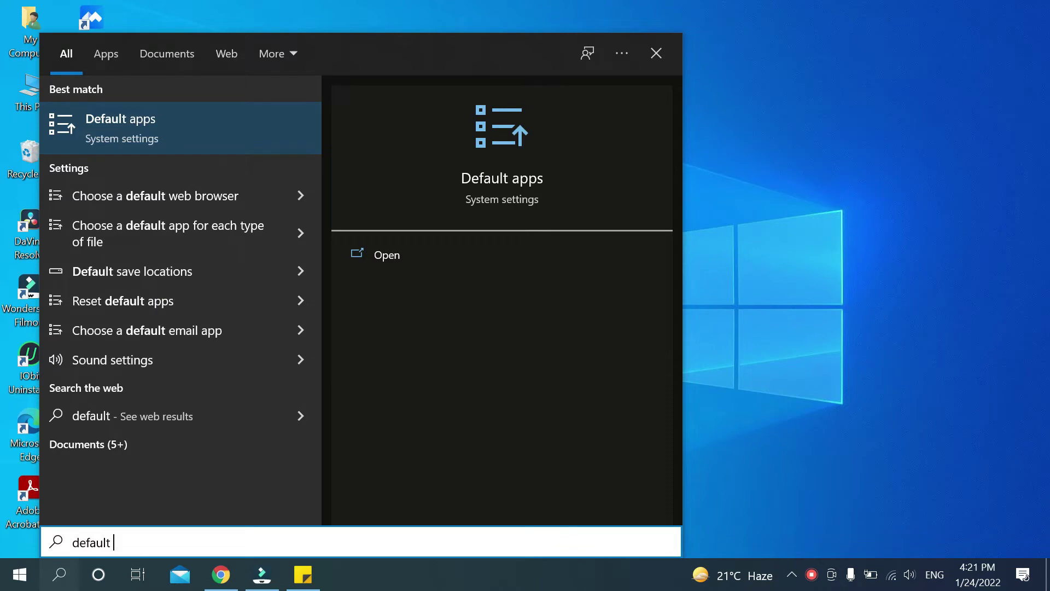
type("app")
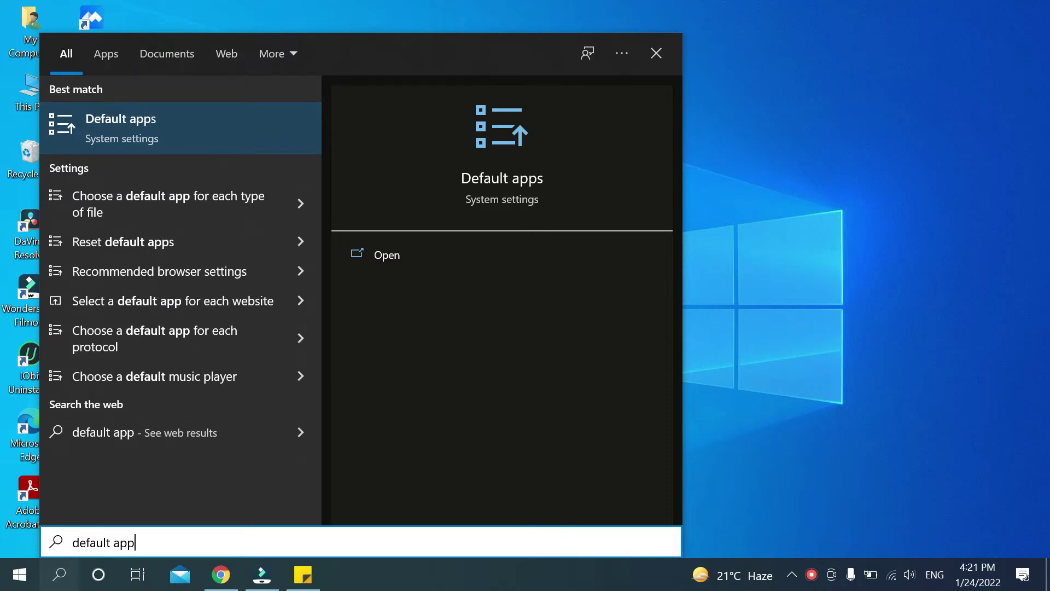
key("Return")
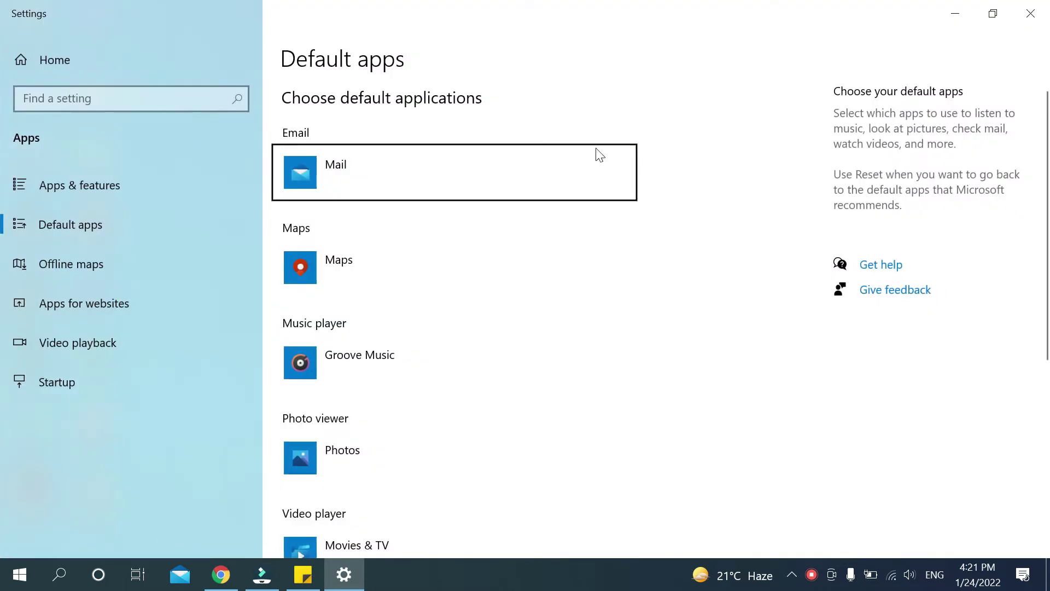
Close Settings and start a new Windows search for "def"
left_click(1031, 13)
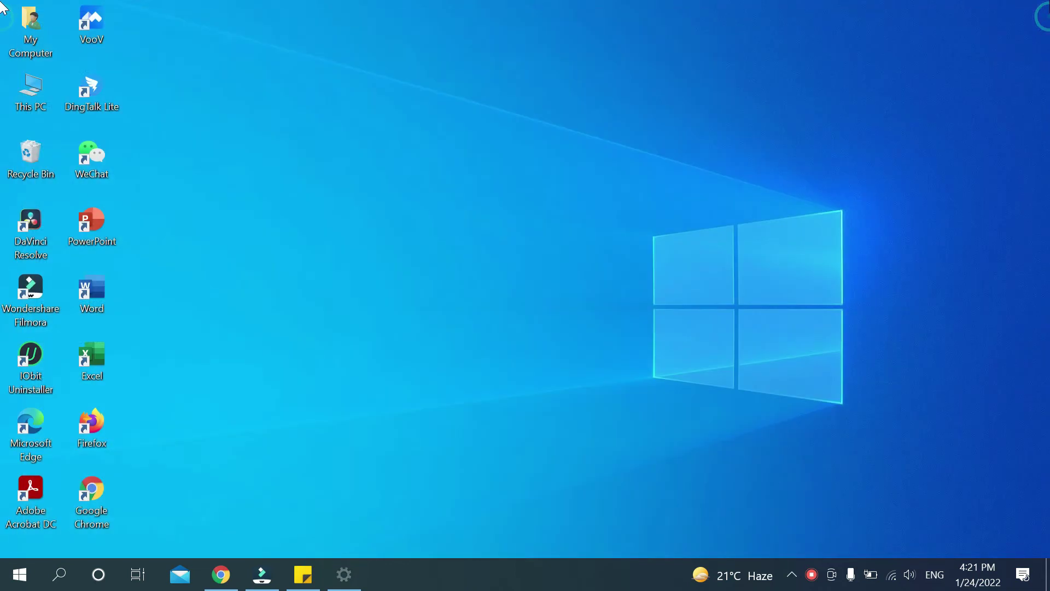
left_click(65, 588)
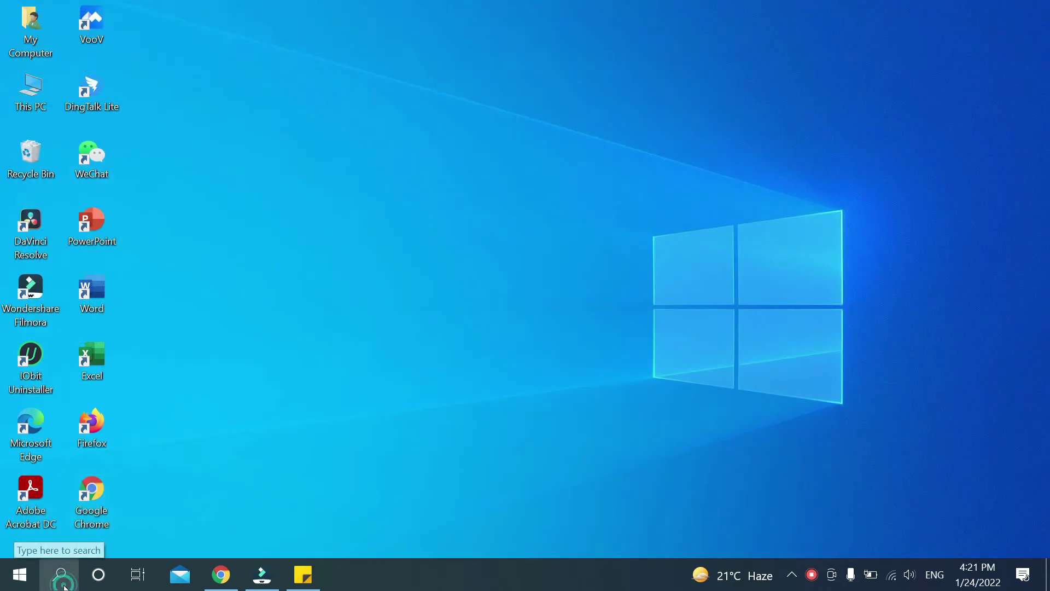
type("def")
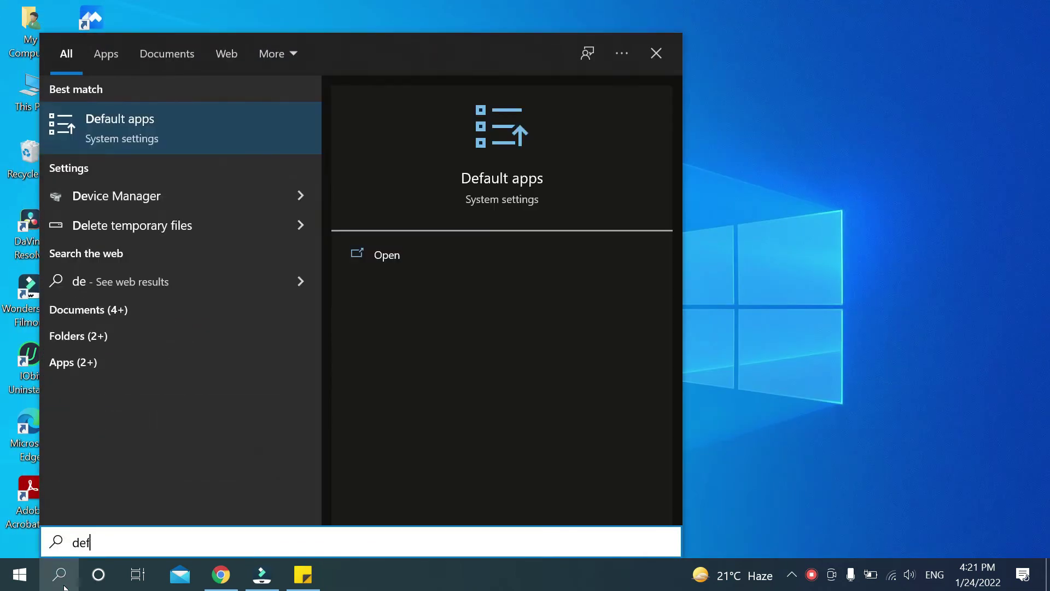
type("ault")
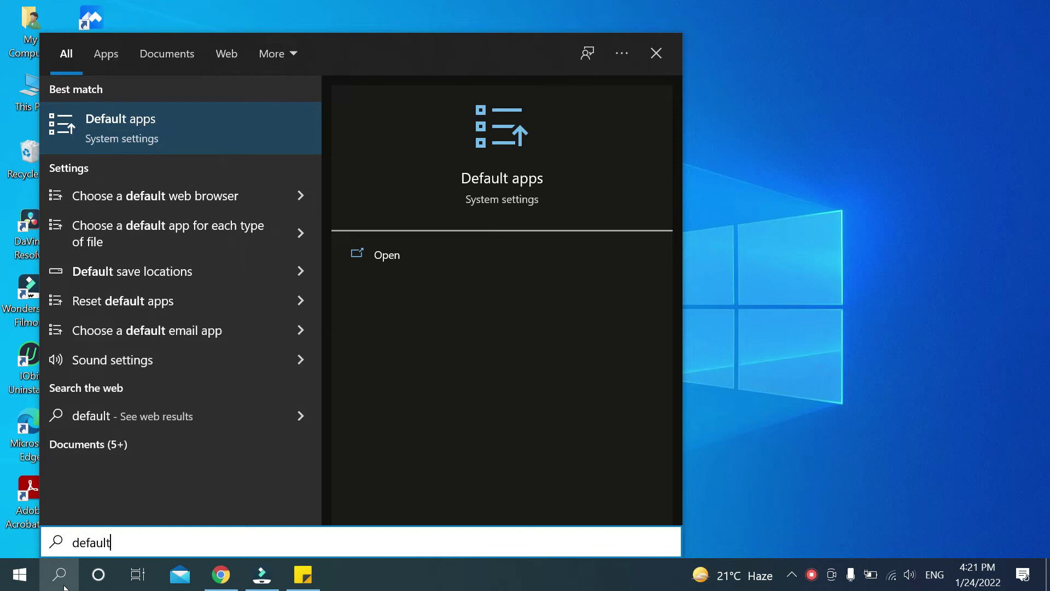
type(" app")
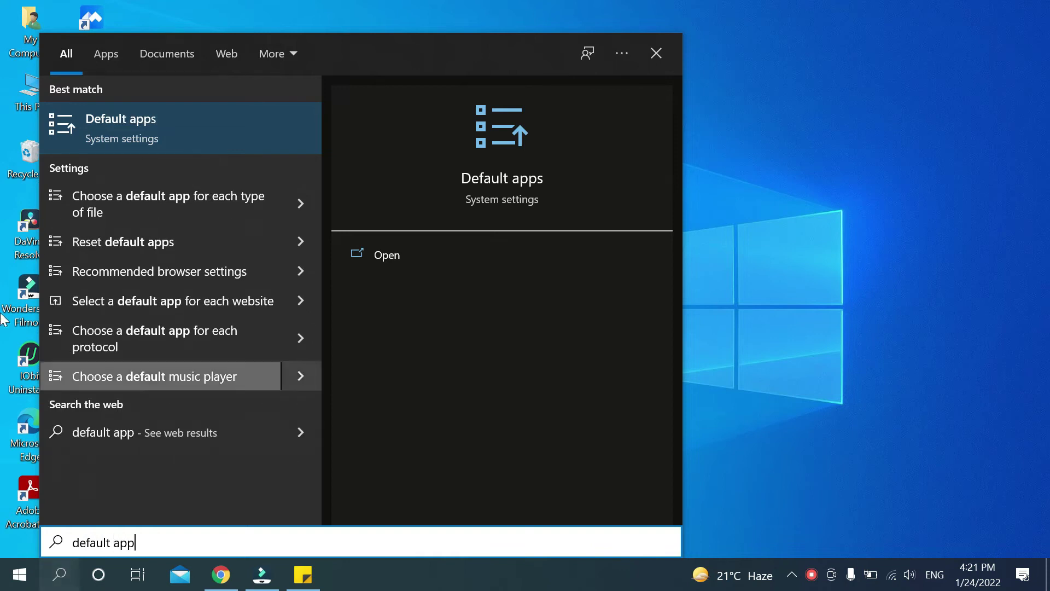
Open the Default apps result and bring the Video player default into view
left_click(131, 134)
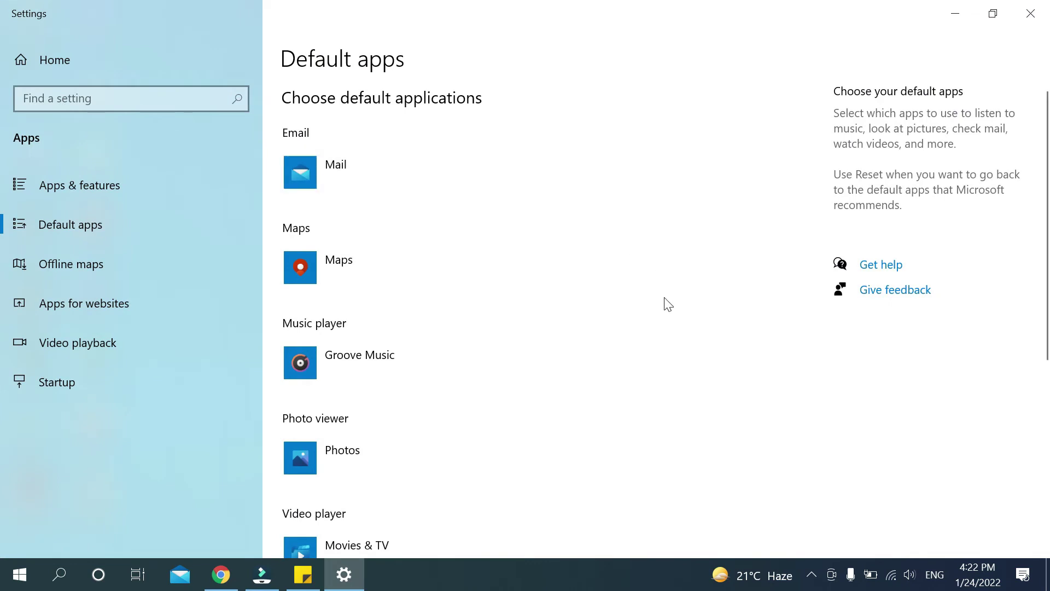
scroll(665, 300, "down", 3)
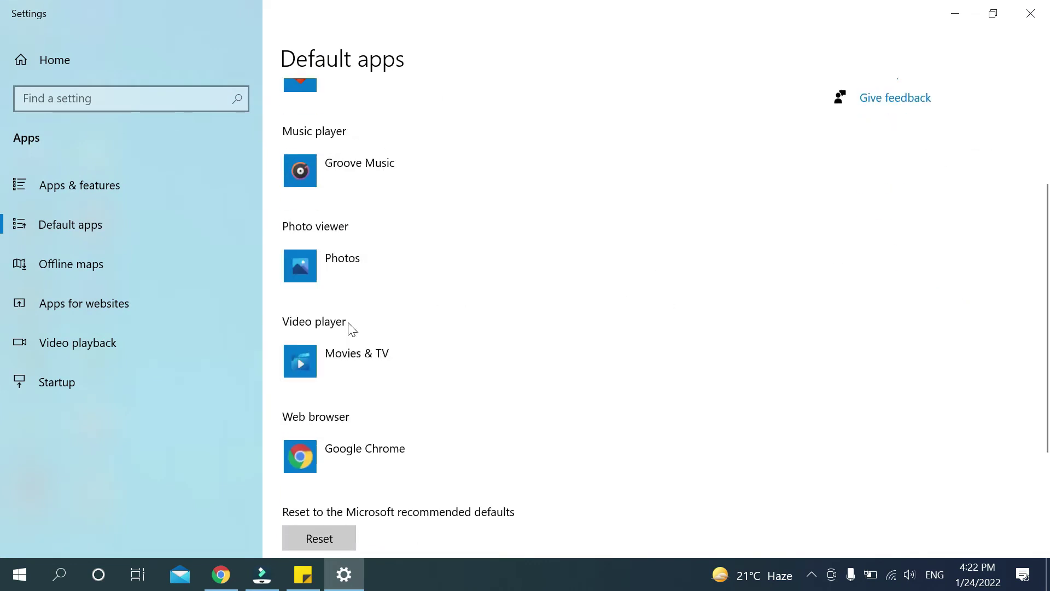
left_click(291, 344)
Change the Video player default from Movies & TV to Windows Media Player
left_click(351, 355)
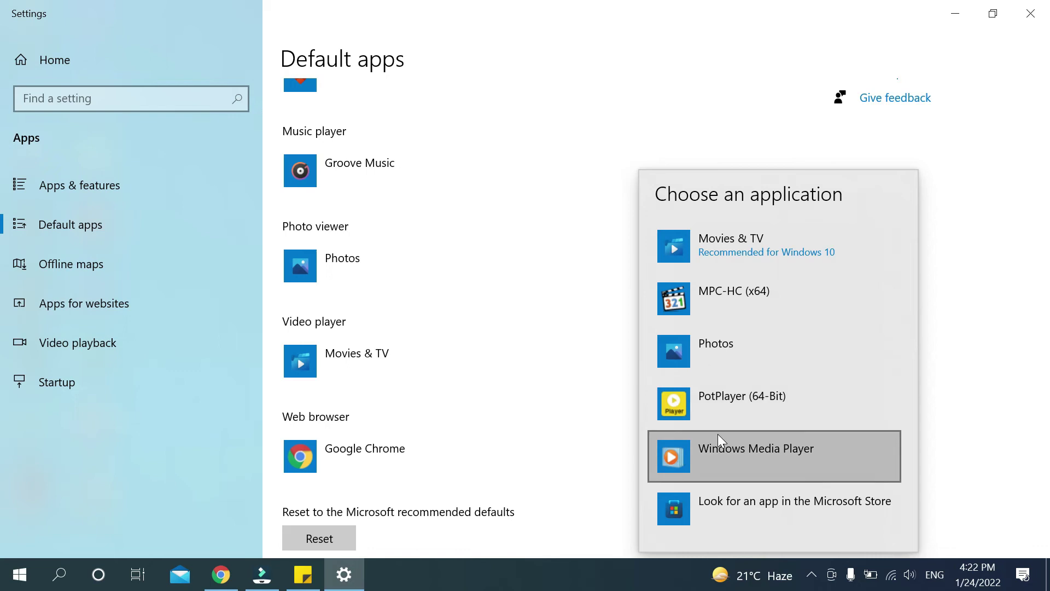
left_click(722, 447)
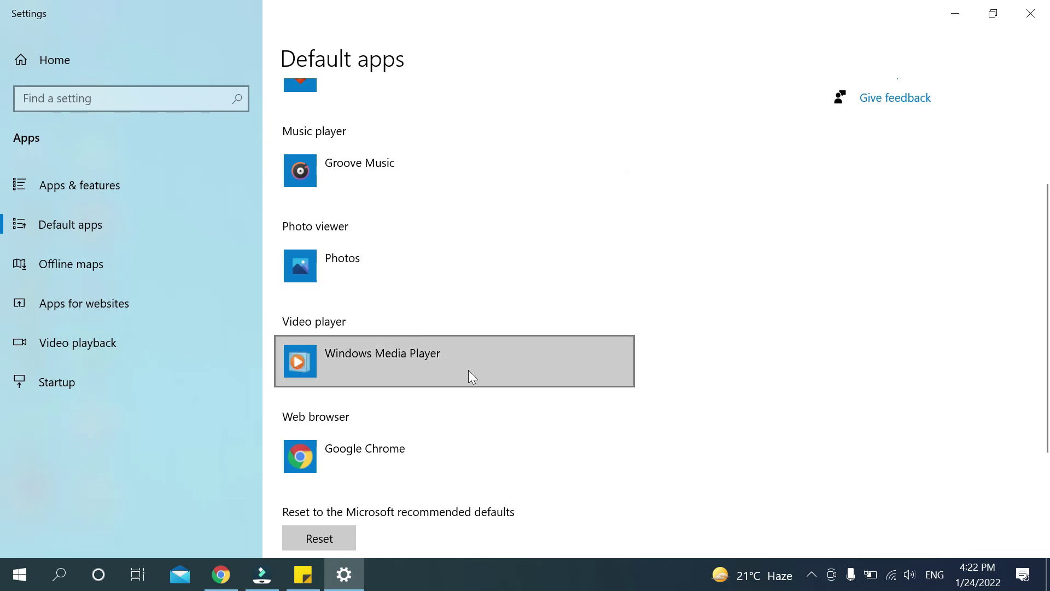
Set the Video player default back to Movies & TV and show hidden taskbar icons
left_click(402, 364)
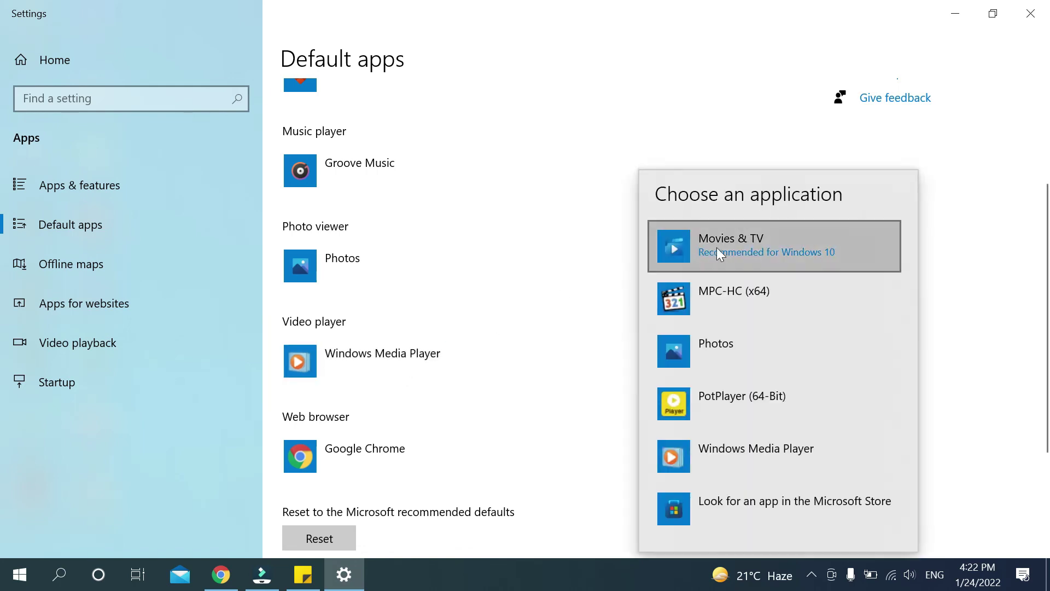
left_click(731, 241)
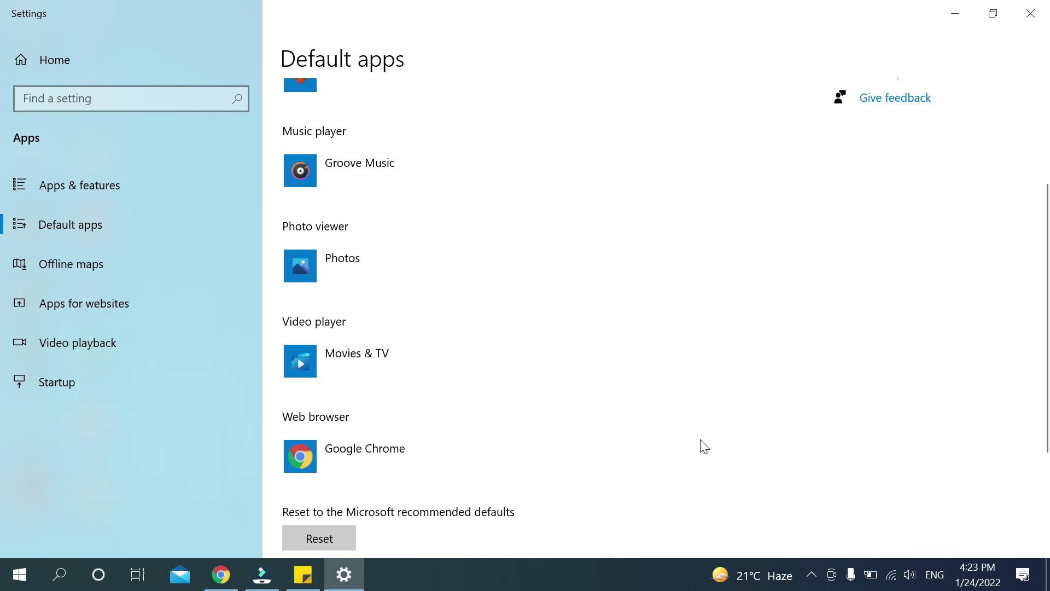
left_click(814, 574)
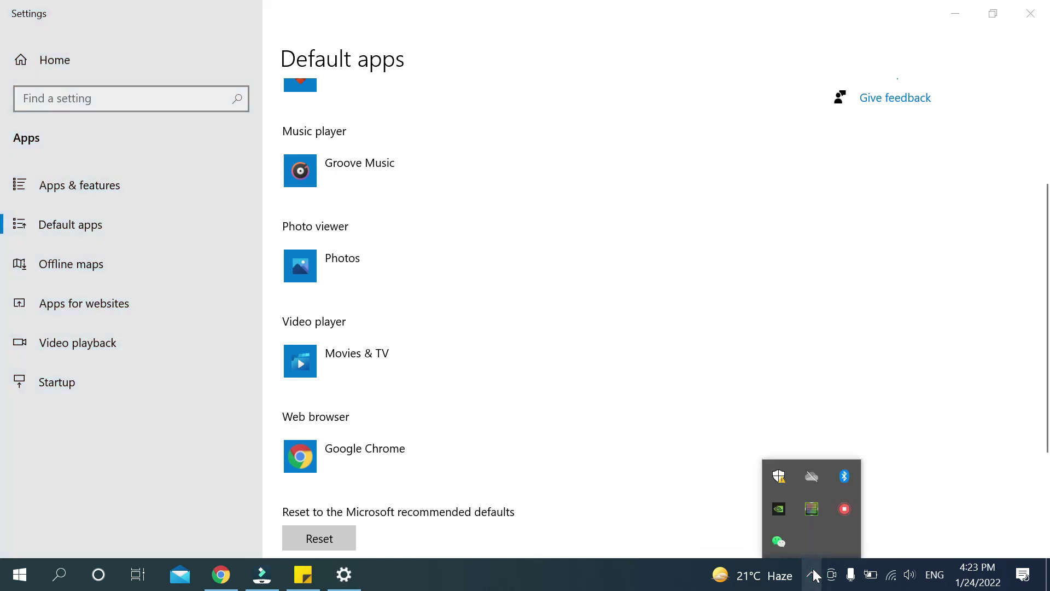